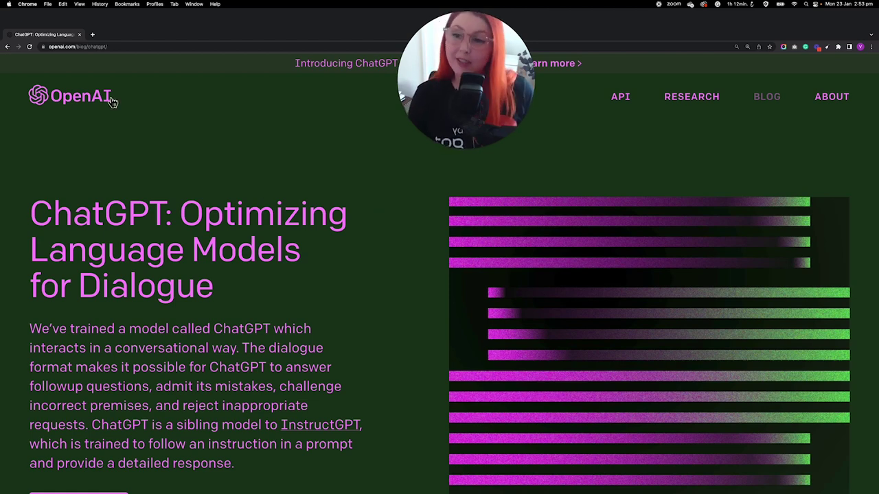
Step: Scroll into the ChatGPT post and briefly highlight the phrase 'research preview'
scroll(199, 198, "down", 5)
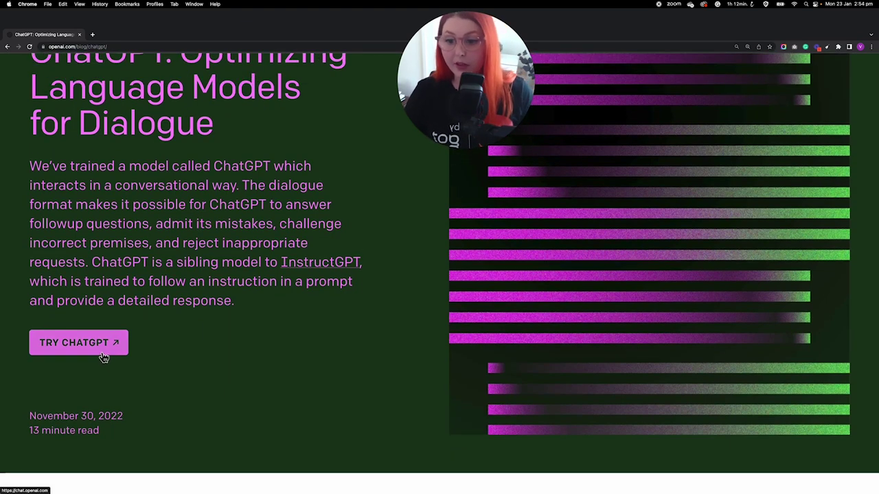
scroll(233, 359, "down", 10)
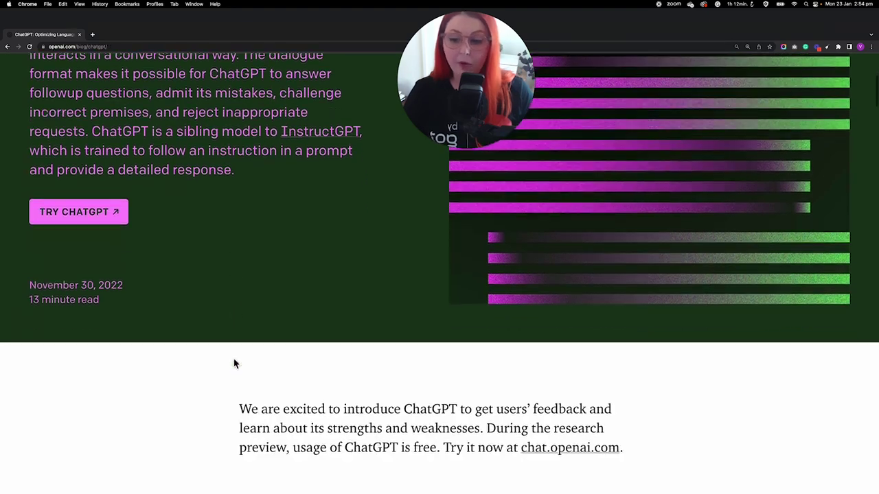
scroll(232, 358, "down", 1)
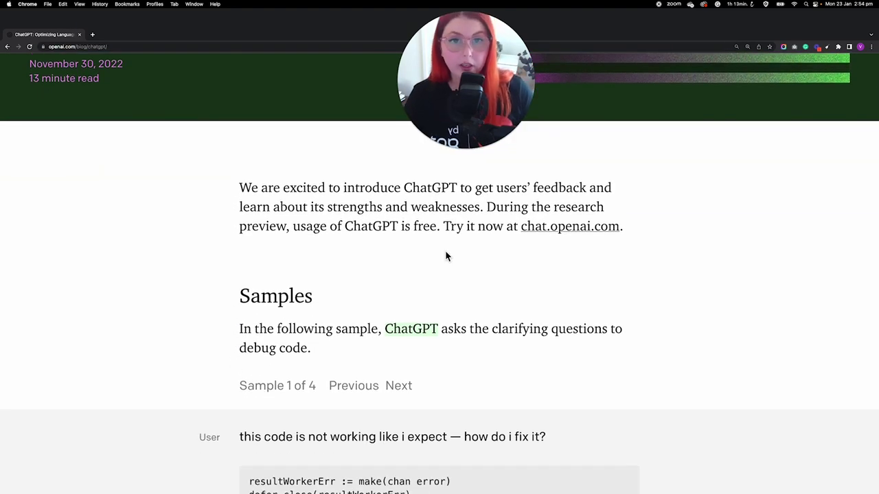
left_click_drag(553, 207, 291, 231)
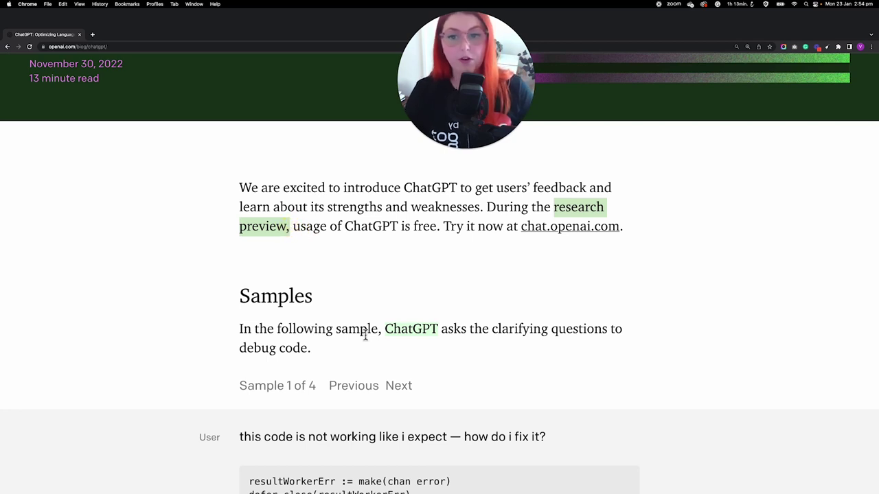
left_click(393, 255)
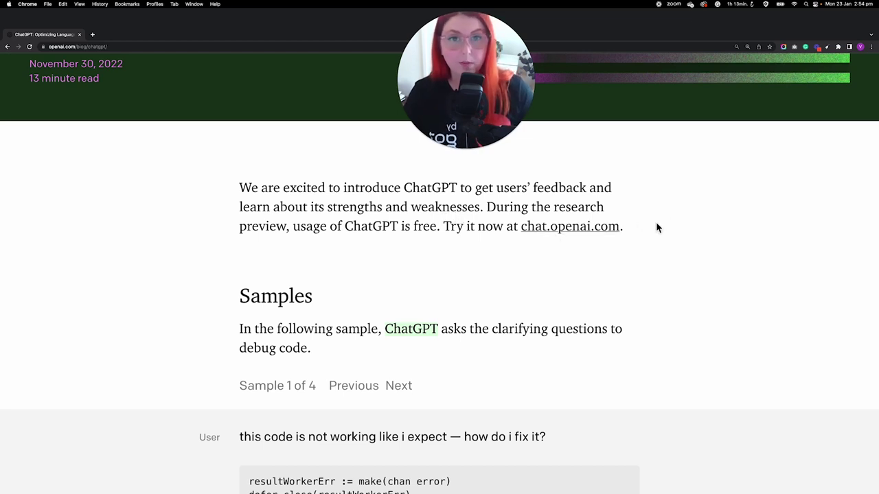
Step: Scroll through the sample conversations and the Methods three-step training diagram
scroll(652, 240, "down", 5)
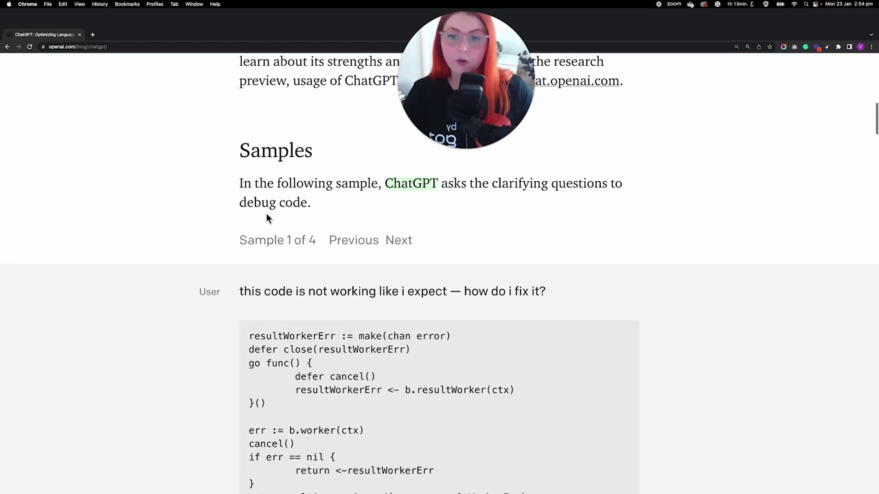
scroll(358, 222, "down", 10)
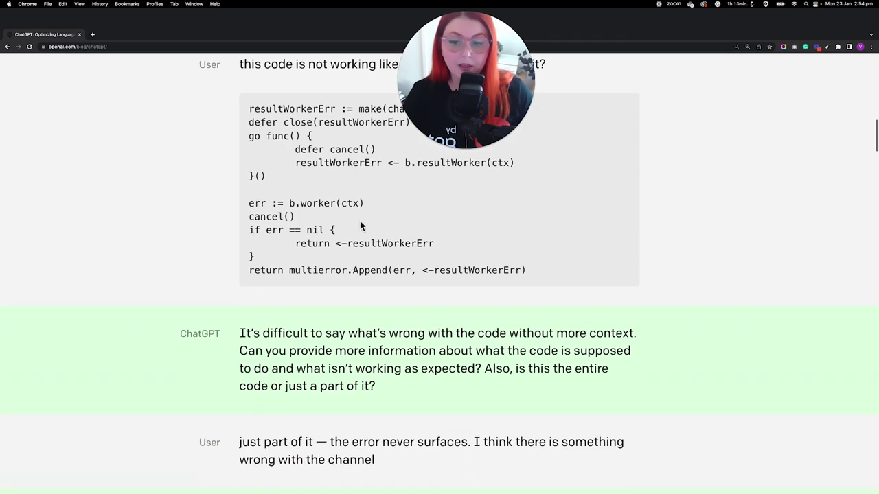
scroll(358, 221, "down", 12)
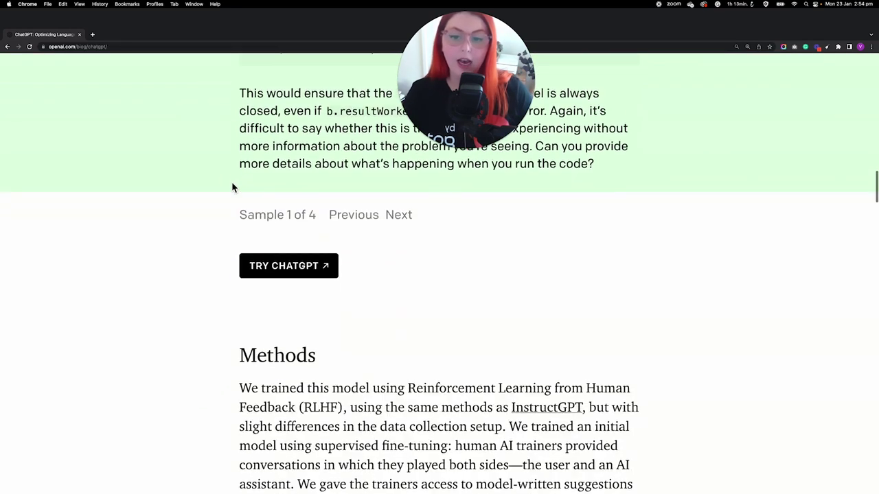
scroll(355, 247, "down", 6)
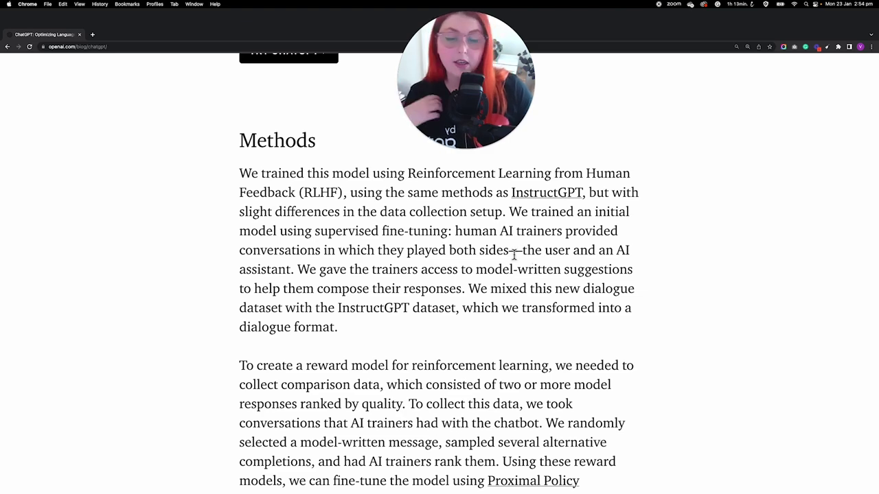
scroll(512, 261, "down", 1)
scroll(512, 261, "down", 6)
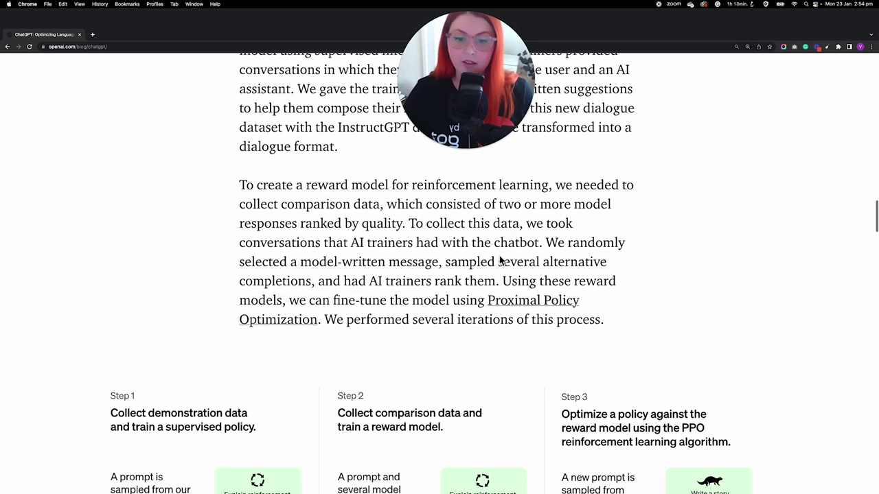
scroll(500, 257, "down", 2)
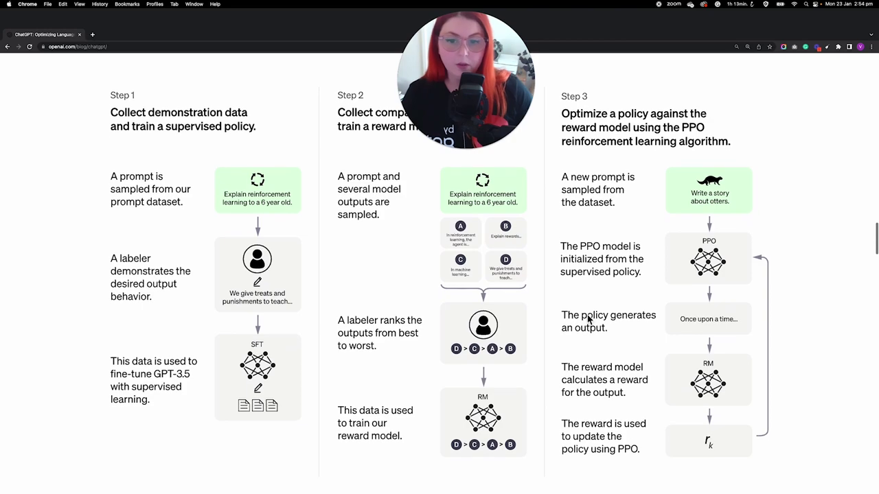
scroll(673, 274, "down", 6)
scroll(664, 273, "up", 20)
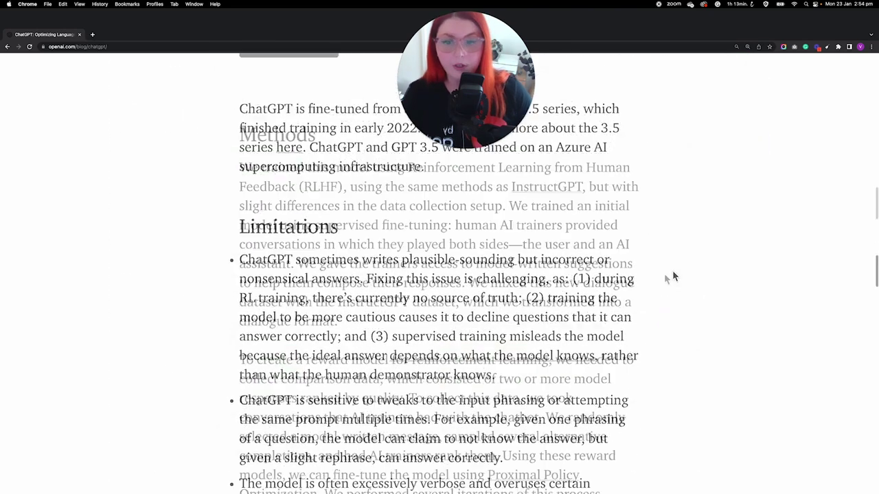
scroll(613, 287, "down", 2)
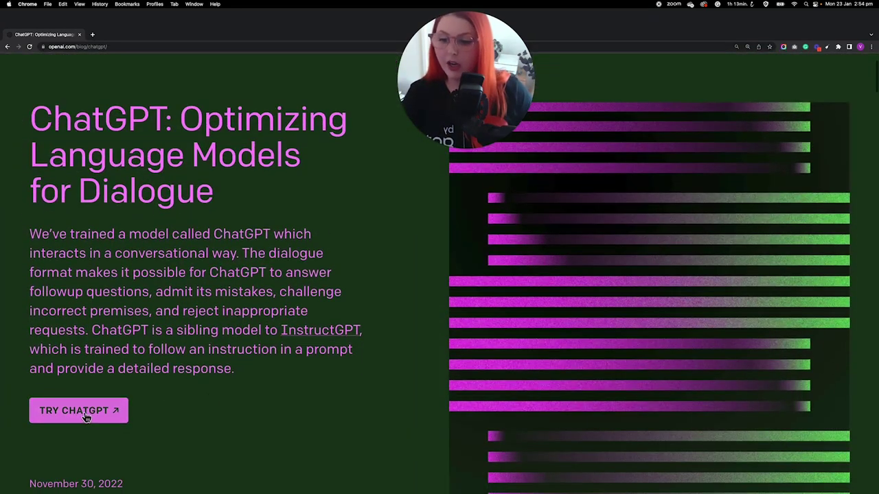
Step: Launch ChatGPT via Try ChatGPT and start the Year 8 Australia 4-week teaching-program prompt
left_click(81, 414)
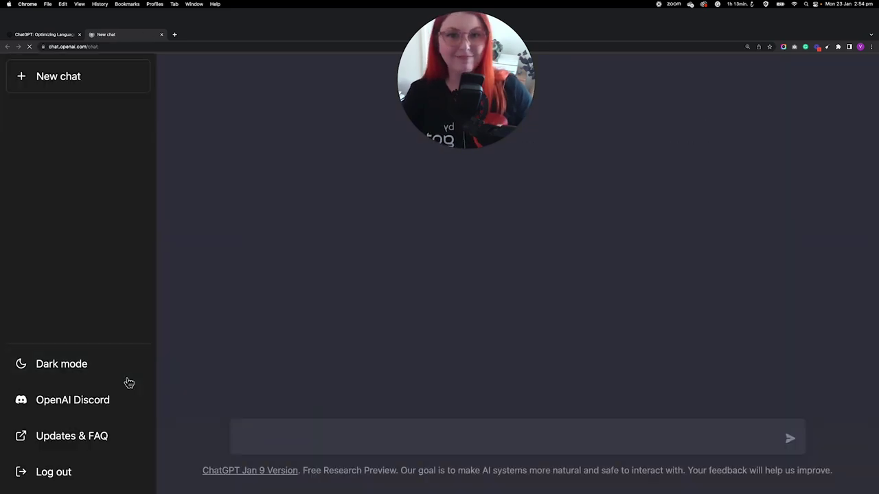
left_click(315, 435)
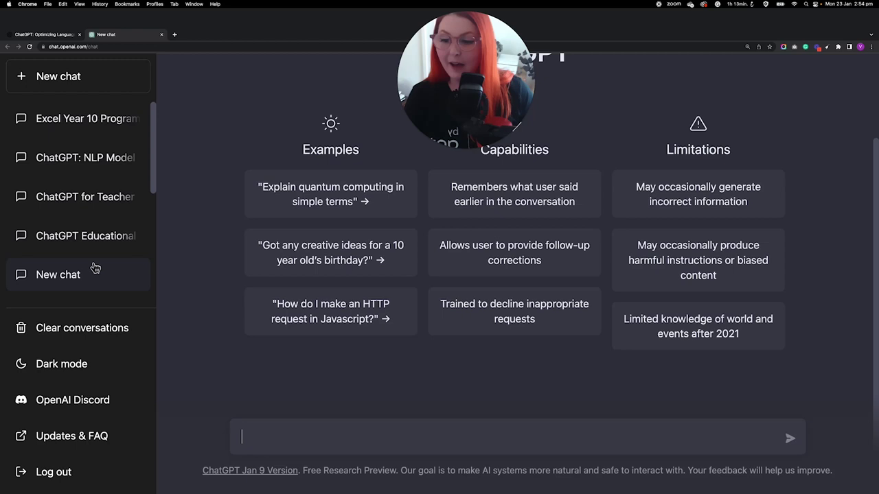
scroll(61, 199, "down", 5)
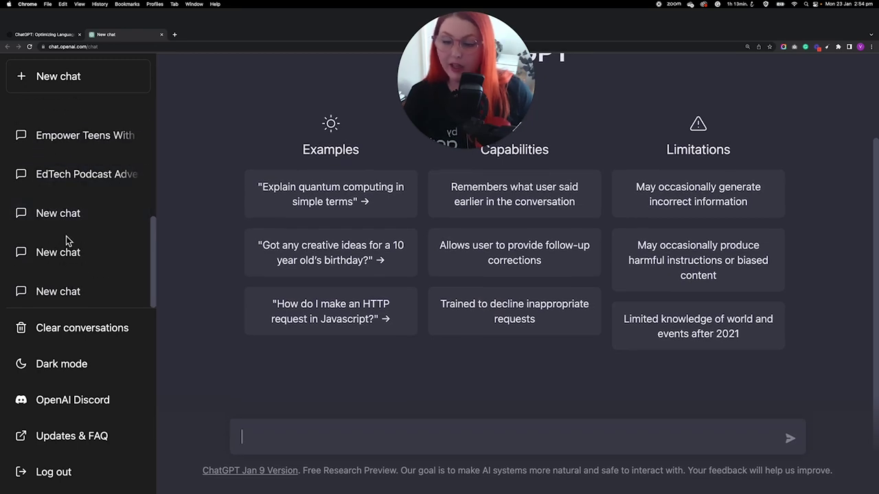
scroll(67, 236, "up", 5)
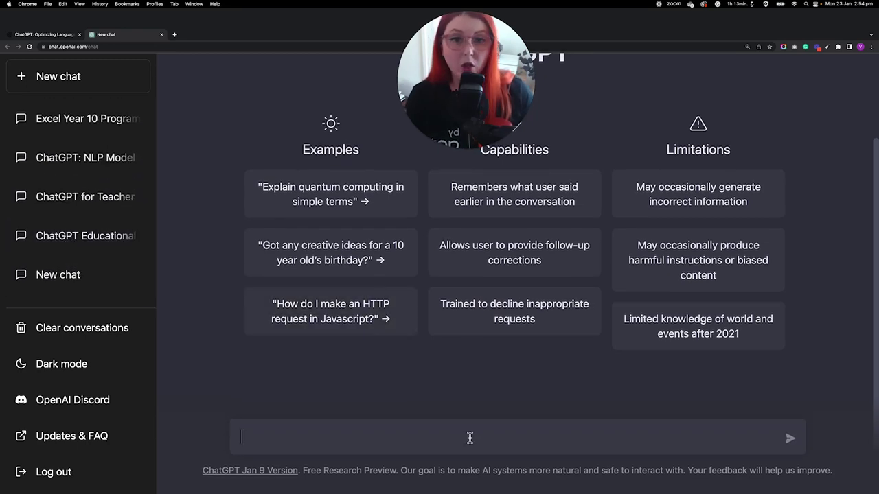
left_click(357, 440)
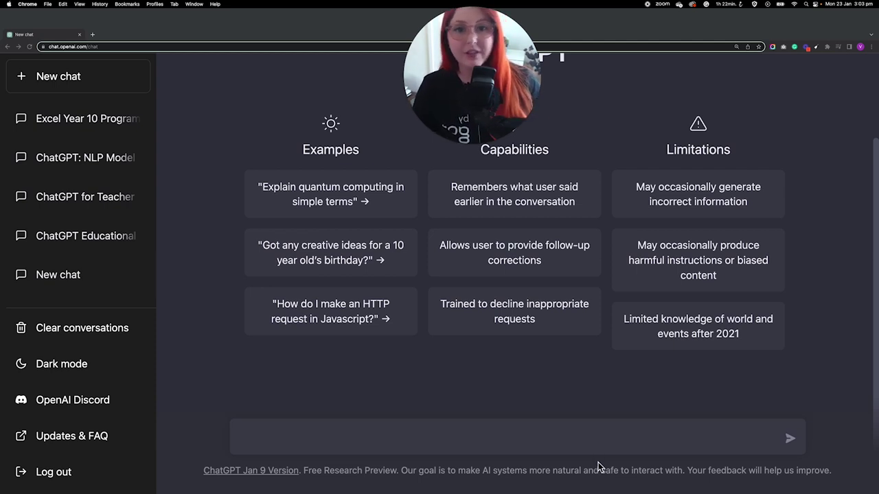
left_click(608, 449)
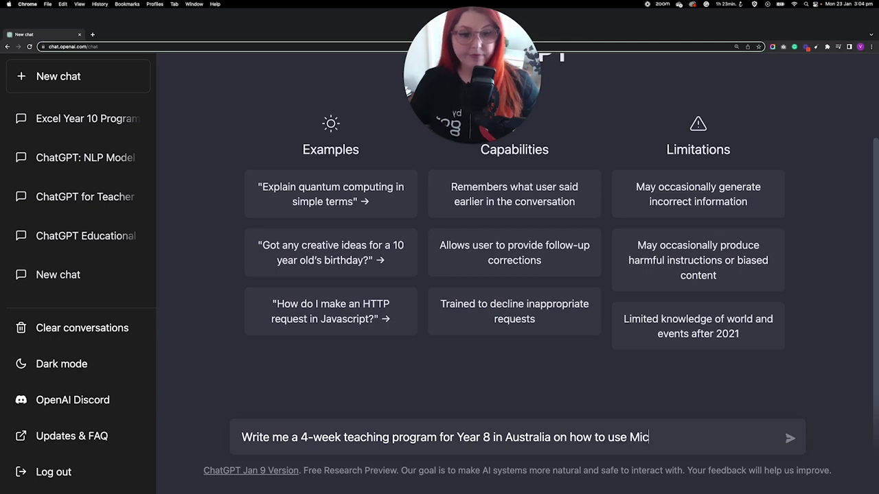
Step: Send the teaching-program request, stop it, and ask 'Can you retry with specific lesson-by-lesson plans?'
type("l")
key("Return")
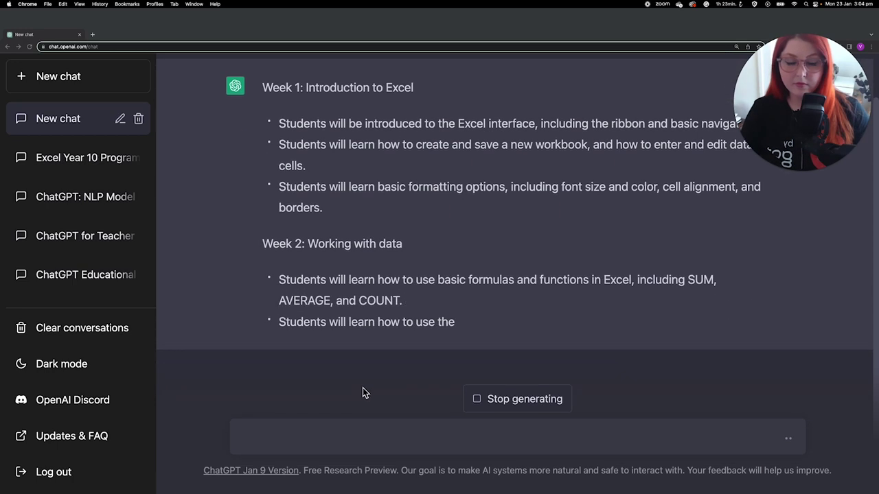
scroll(425, 363, "up", 2)
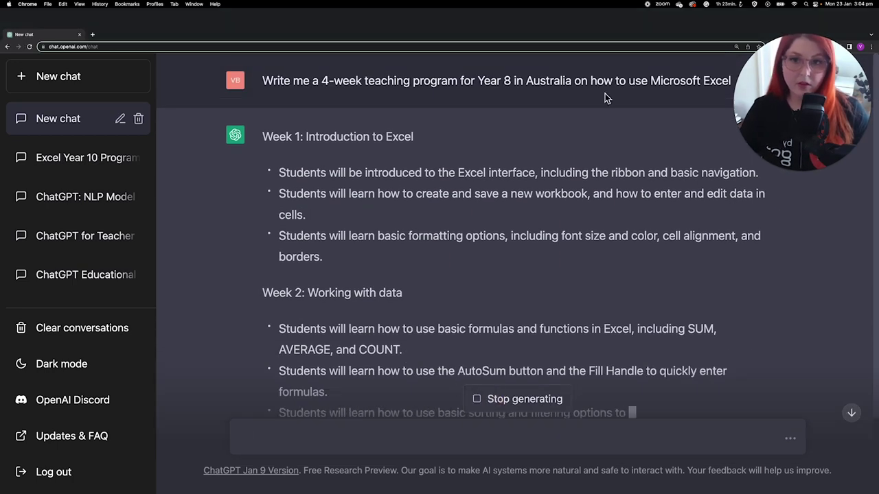
left_click(536, 399)
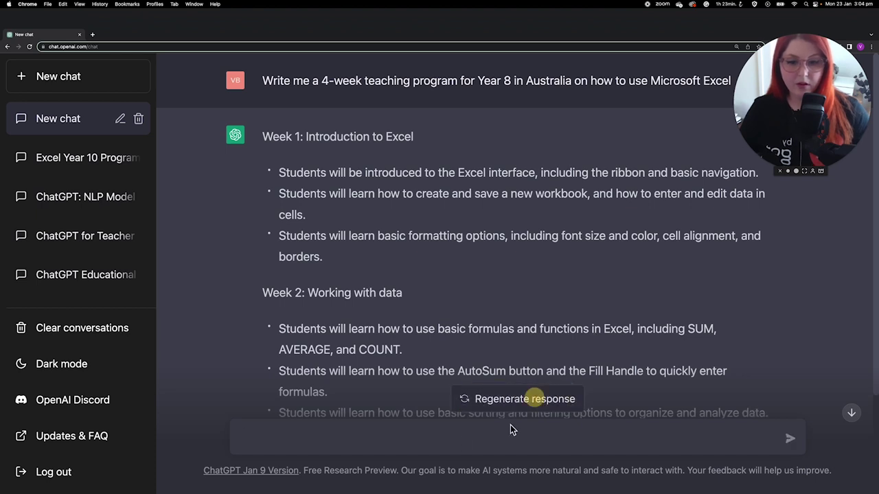
left_click(446, 445)
type("Can you retry with specific lesson")
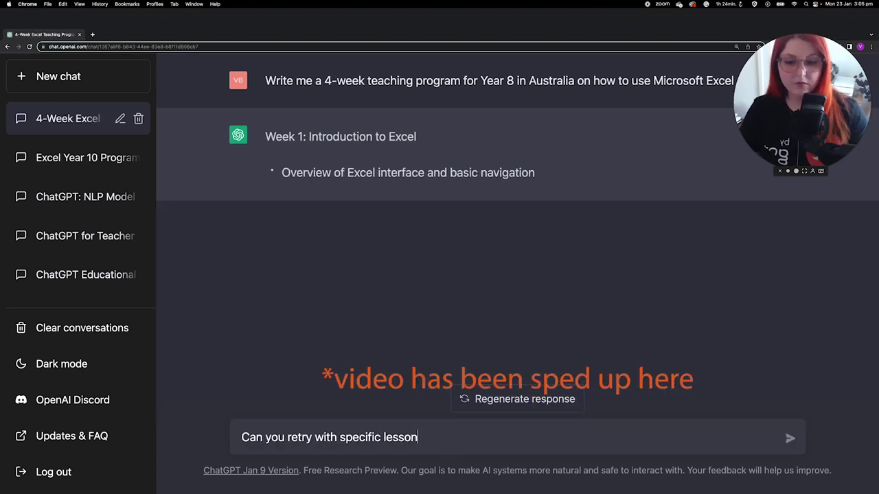
type("-by-lesson plans?")
key("Return")
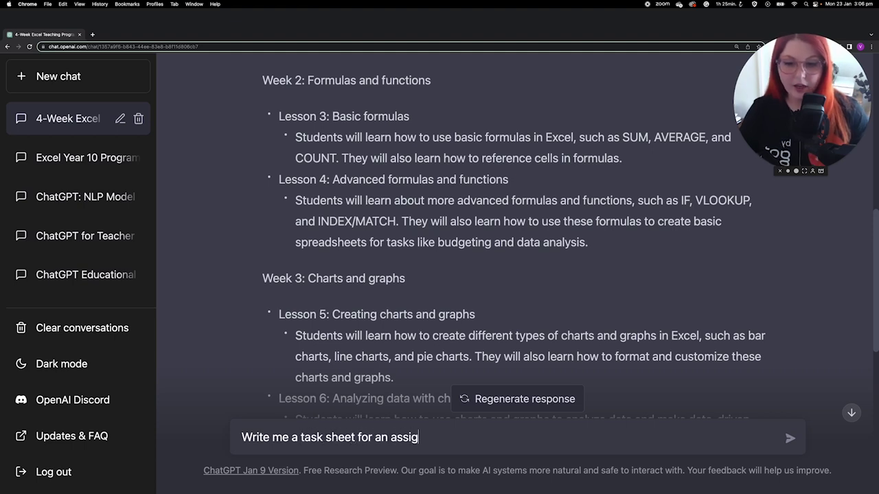
Step: Request a 30-mark task sheet for the pasted basic formulas lesson (SUM, AVERAGE, COUNT, cell references)
type("\"")
type("Students will learn how to use basic formulas in Excel, such as SUM, AVERAGE, and COUNT. They will also learn how to reference cells in formulas.")
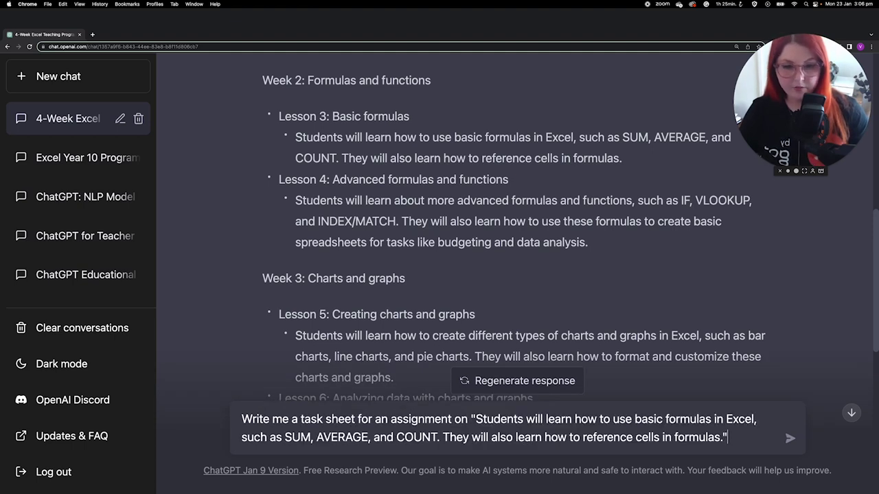
type("\" for 30 ")
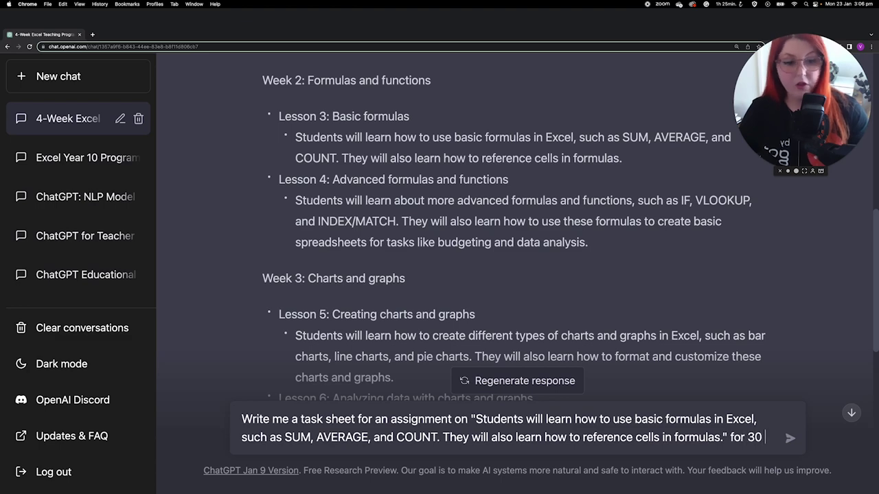
type("mark")
key("Return")
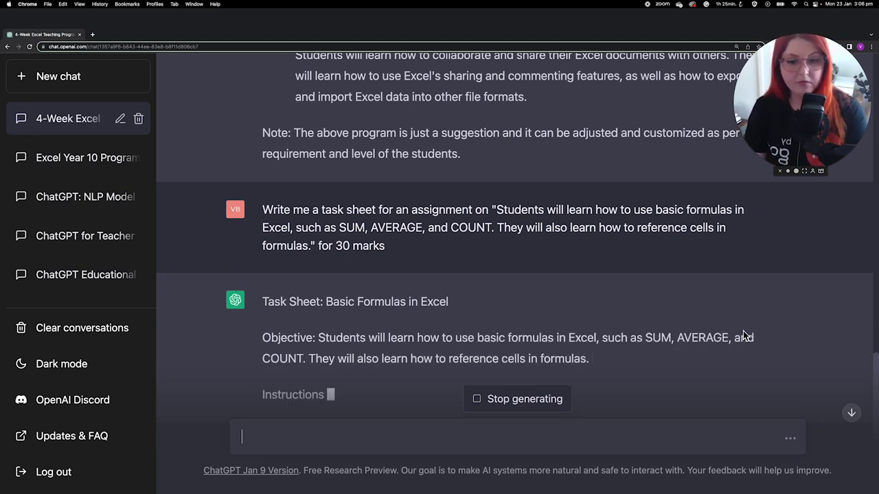
scroll(750, 209, "down", 4)
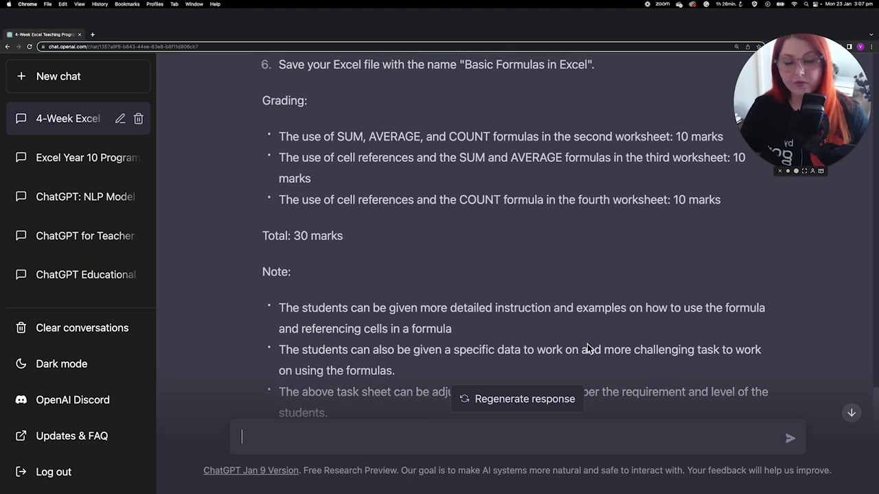
Step: Request a detailed rubric, then edit the prompt to add grade D and resubmit
type("Write me a detailed rubric with descriptors, and capabilities at the A, B, C,")
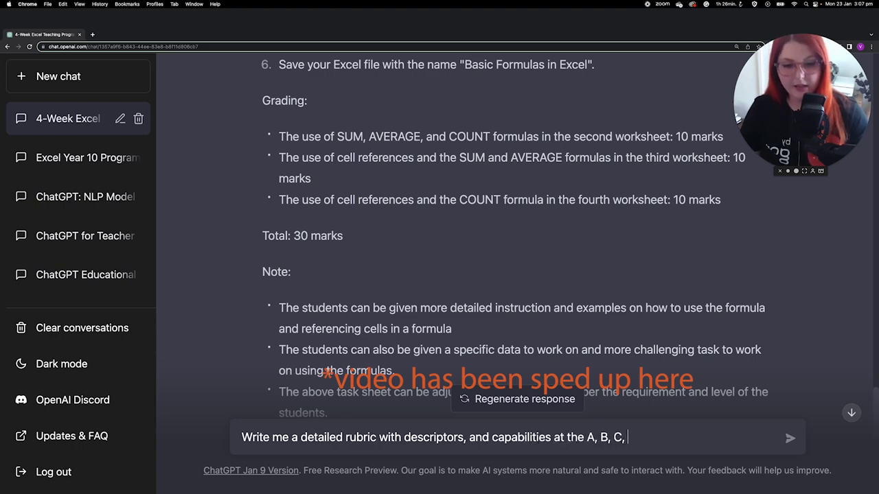
key("Return")
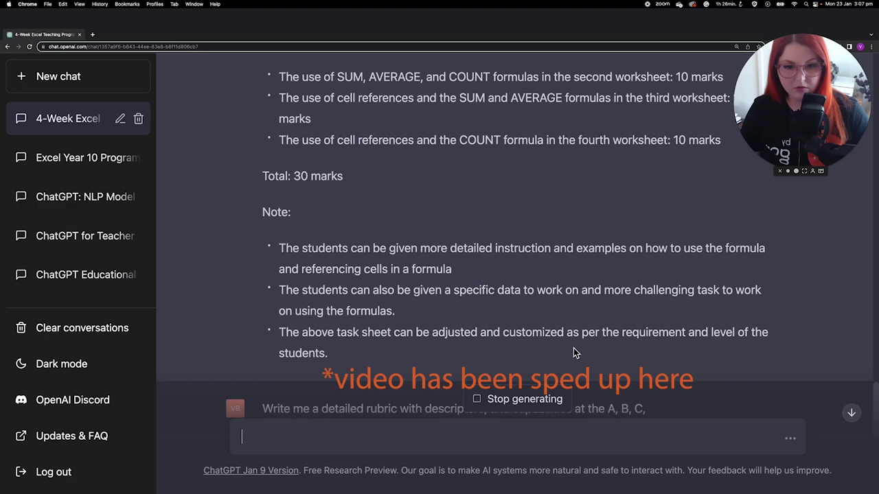
left_click(529, 401)
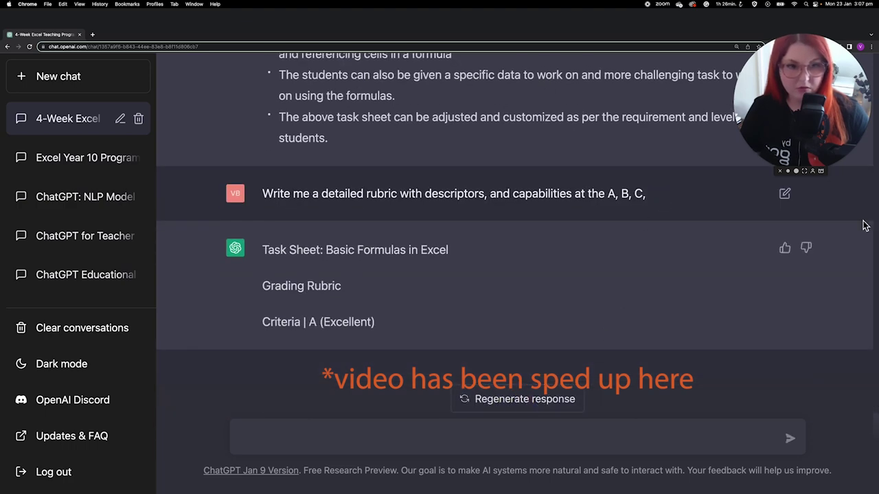
left_click(784, 195)
scroll(639, 153, "down", 1)
left_click(652, 151)
type("D, E levels")
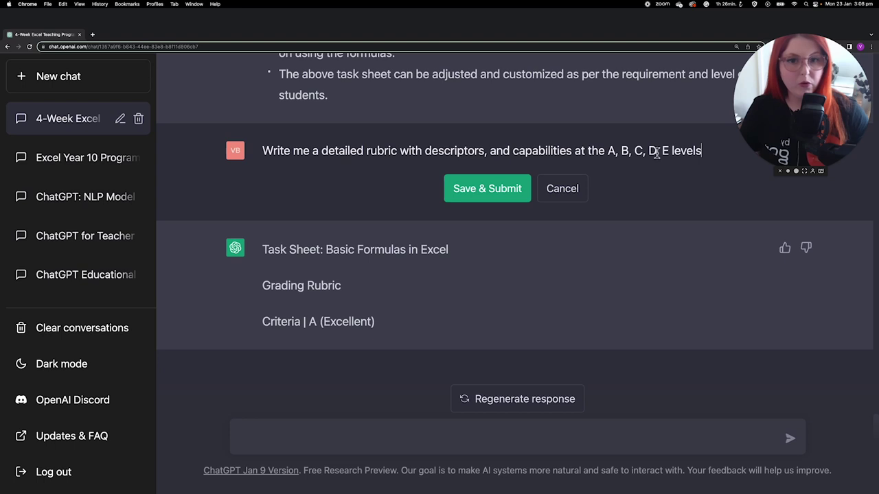
key("Return")
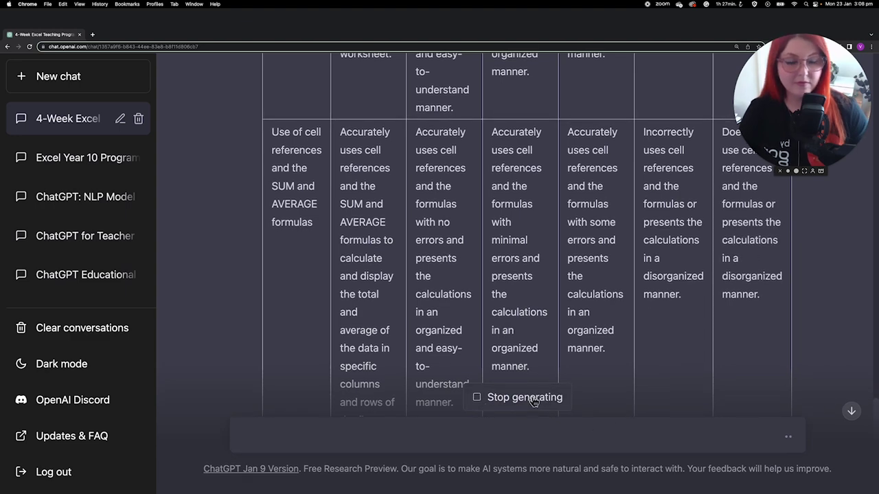
scroll(529, 398, "down", 5)
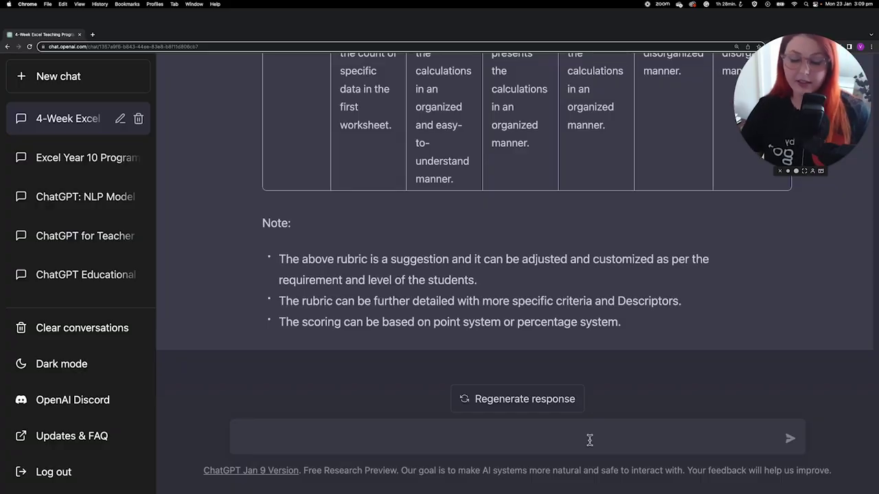
Step: Ask 'How can statistics be applied to sourdough baking?' and stop the reply after two examples
type("How")
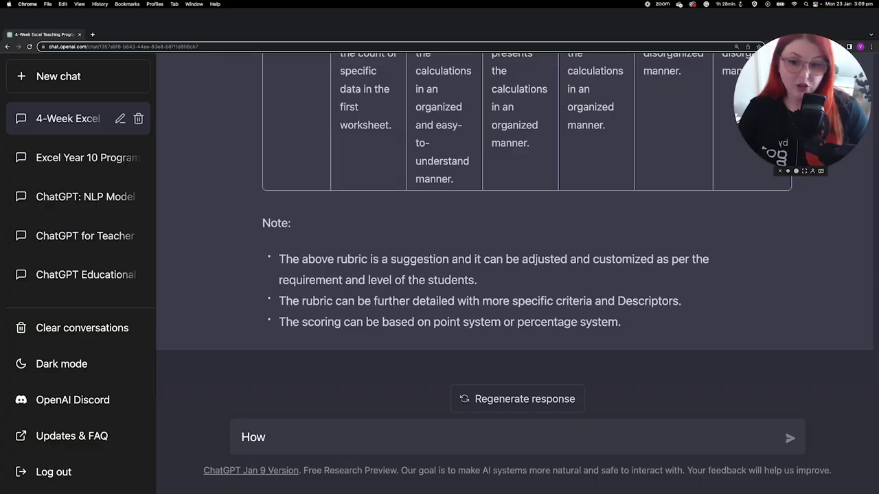
type(" can")
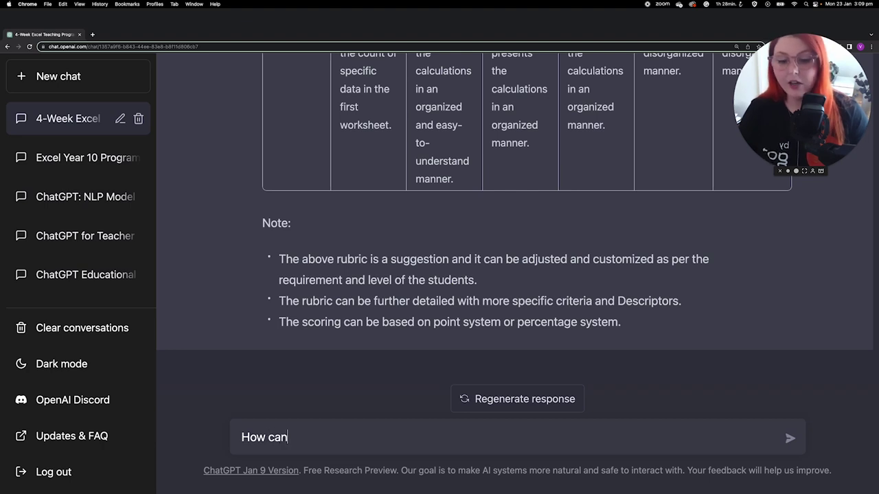
type(" statistics be")
key("BackSpace")
key("BackSpace")
key("BackSpace")
key("BackSpace")
key("BackSpace")
key("BackSpace")
key("BackSpace")
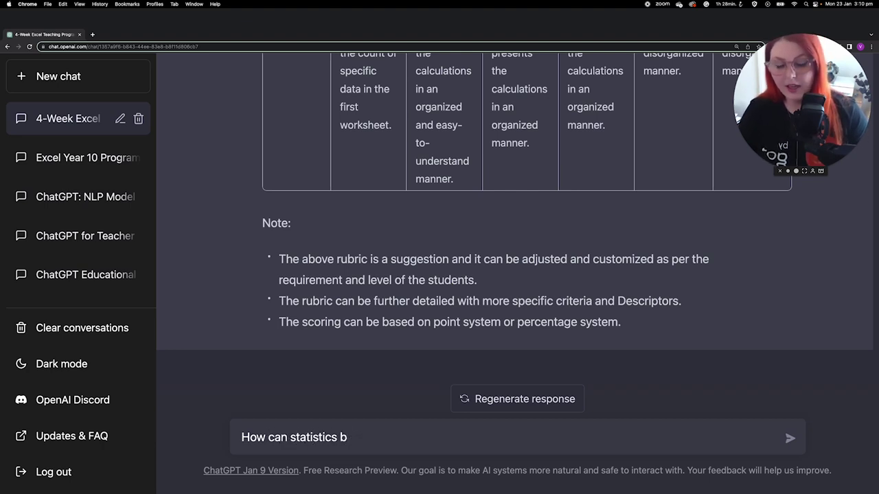
key("BackSpace")
key("BackSpace")
type("istics ")
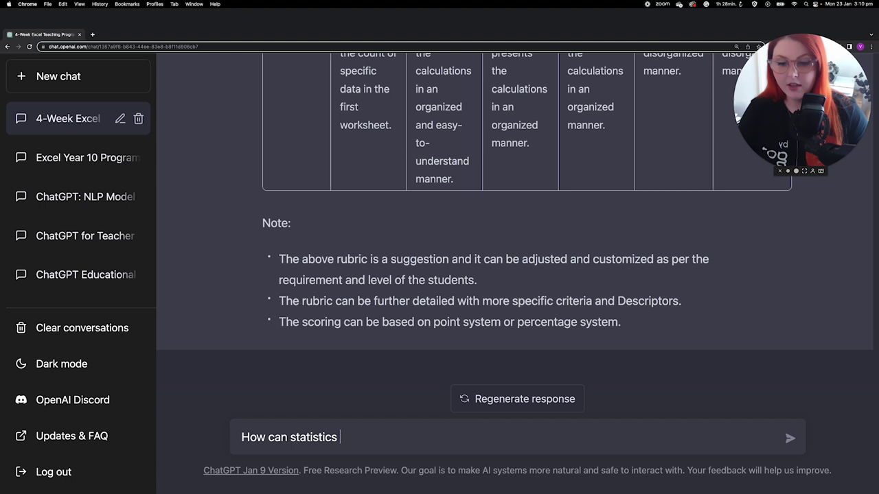
type("be applied to baking?")
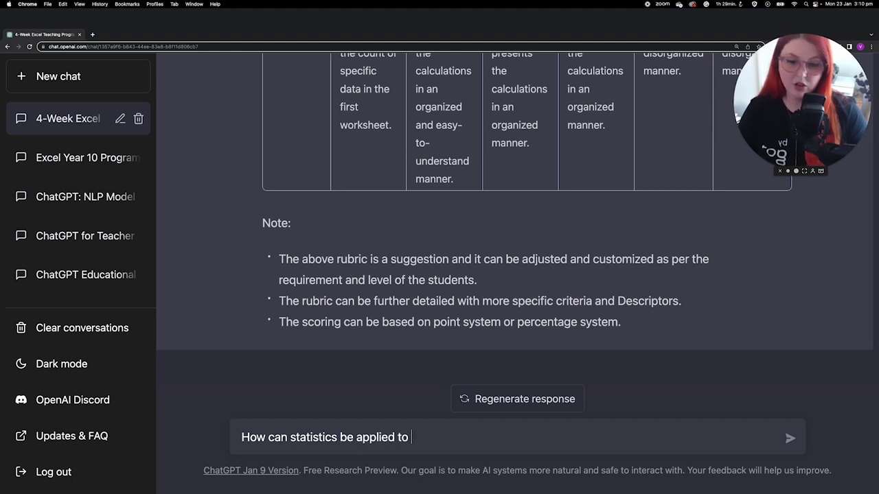
key("BackSpace")
key("BackSpace")
key("BackSpace")
key("BackSpace")
key("BackSpace")
key("BackSpace")
key("BackSpace")
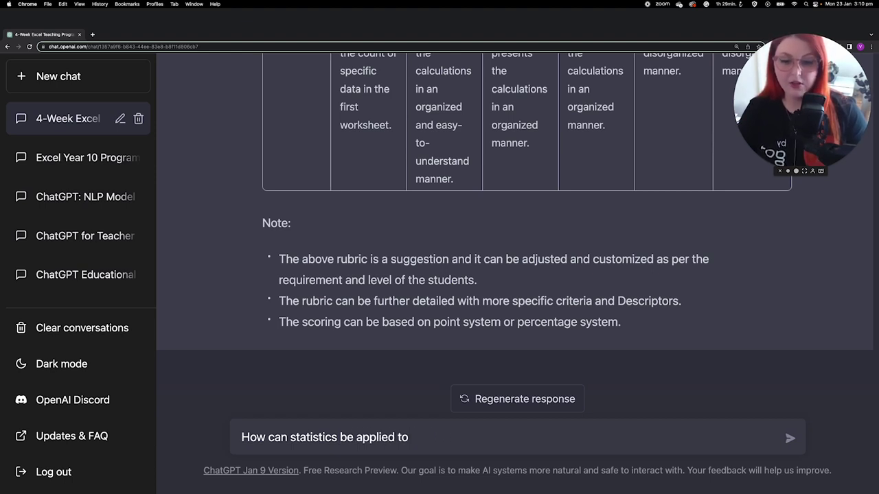
type("sourdough baking?")
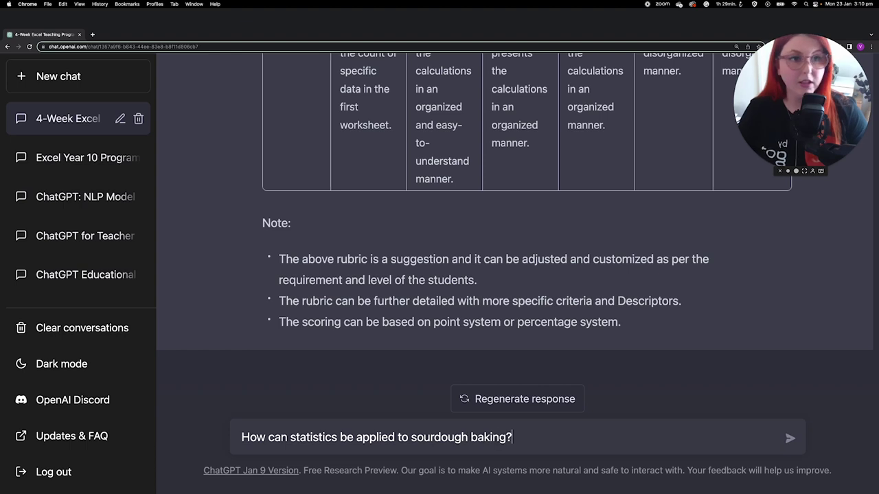
key("Return")
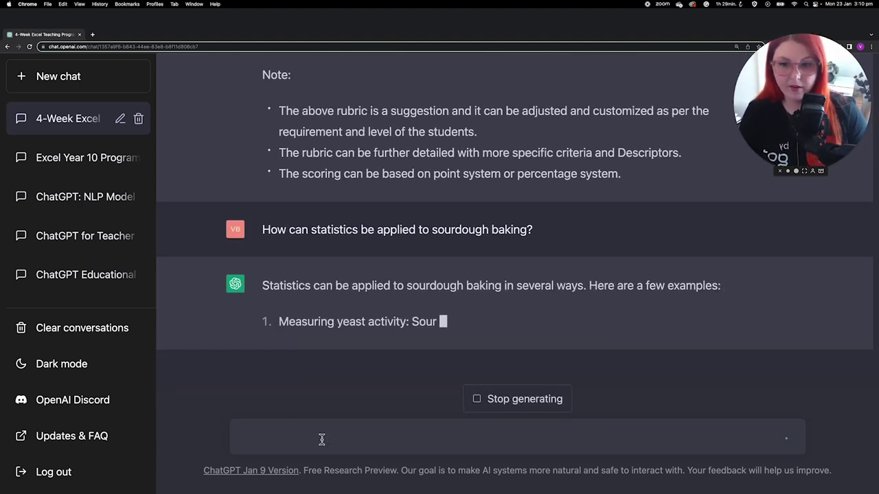
left_click(314, 435)
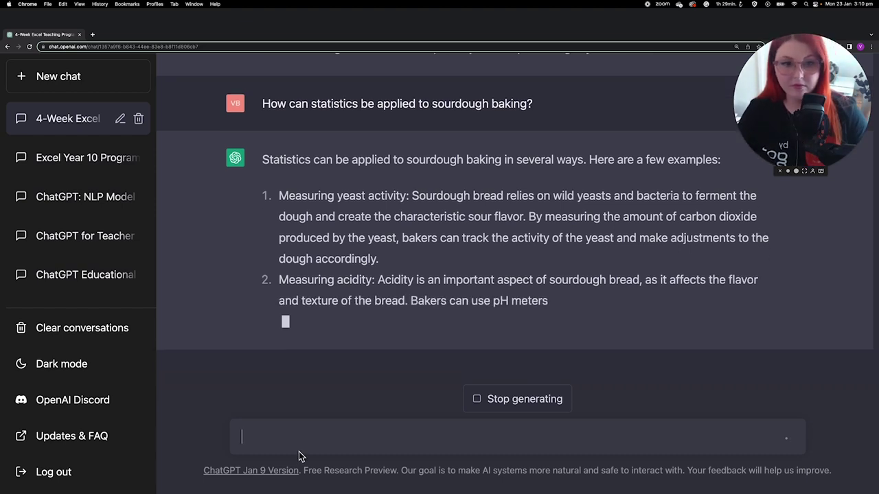
left_click(501, 400)
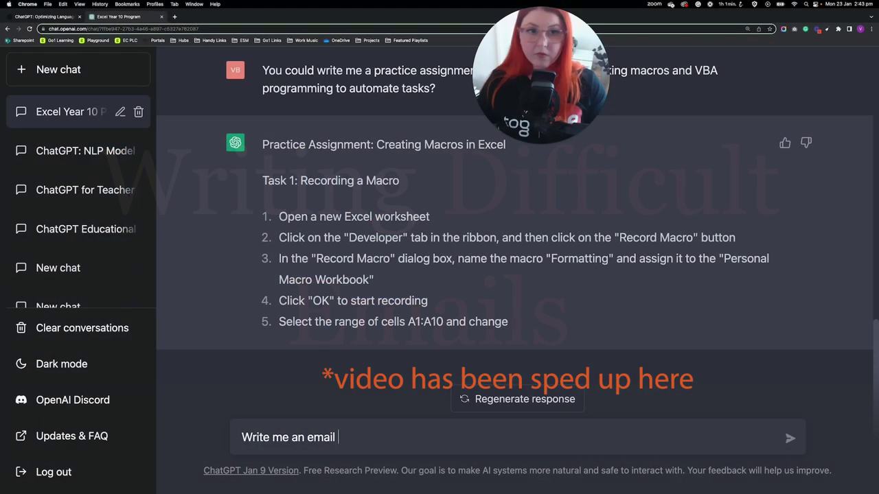
Step: Ask for an email to a disgruntled parent whose child missed the A-grade Rowing team
type("to a parent who is disgruntelld beca")
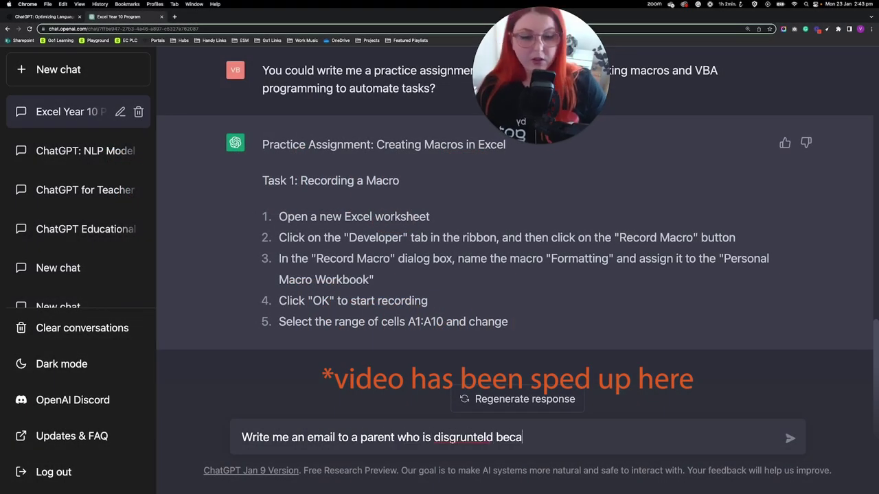
key("BackSpace")
key("BackSpace")
key("BackSpace")
key("BackSpace")
key("BackSpace")
key("BackSpace")
key("BackSpace")
key("BackSpace")
type("led")
key("BackSpace")
key("BackSpace")
key("BackSpace")
key("BackSpace")
type("led because their chil")
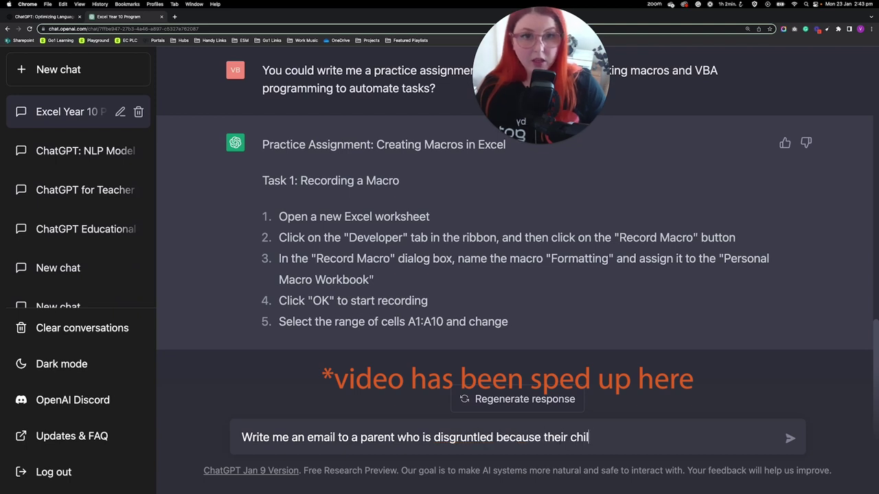
type("d has not made t")
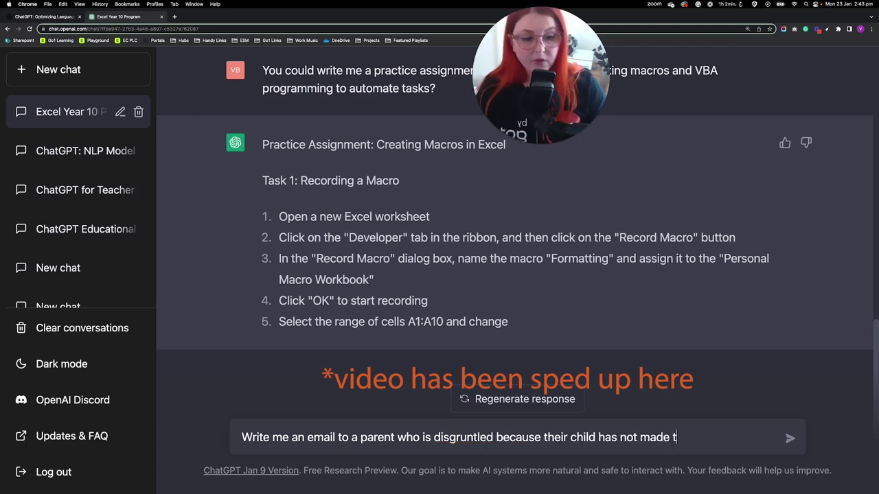
type("he A-grade Rowing team")
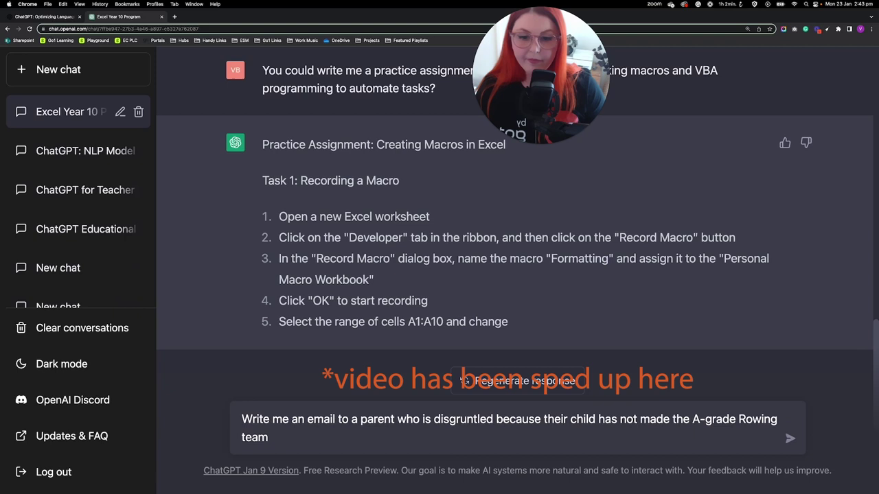
key("Return")
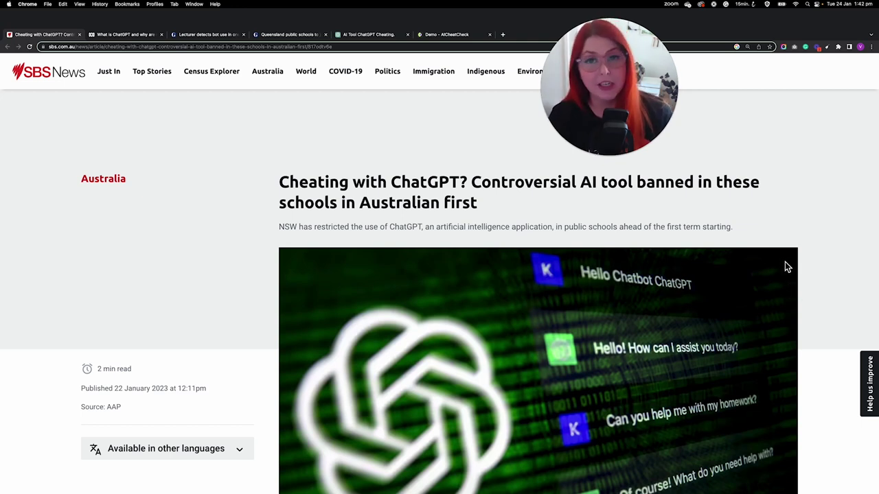
Step: Skim the SBS article on the NSW ChatGPT ban, selecting its lead sentence
scroll(458, 236, "down", 1)
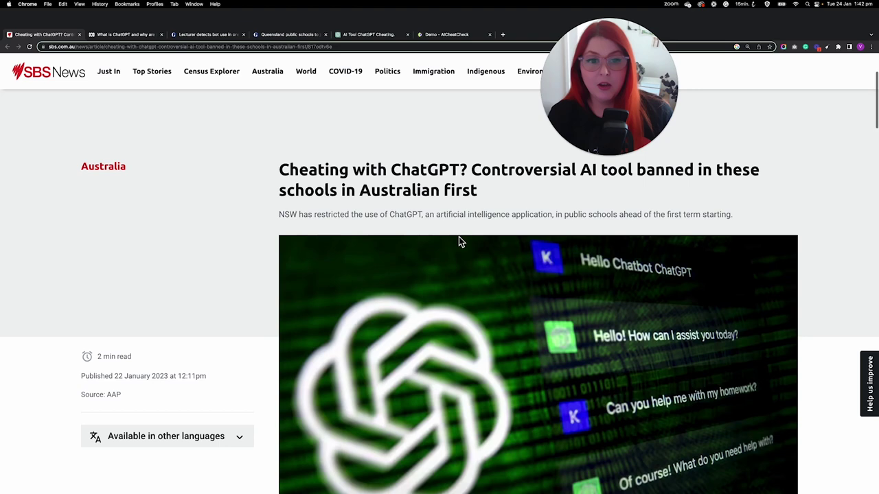
scroll(455, 240, "up", 1)
triple_click(394, 235)
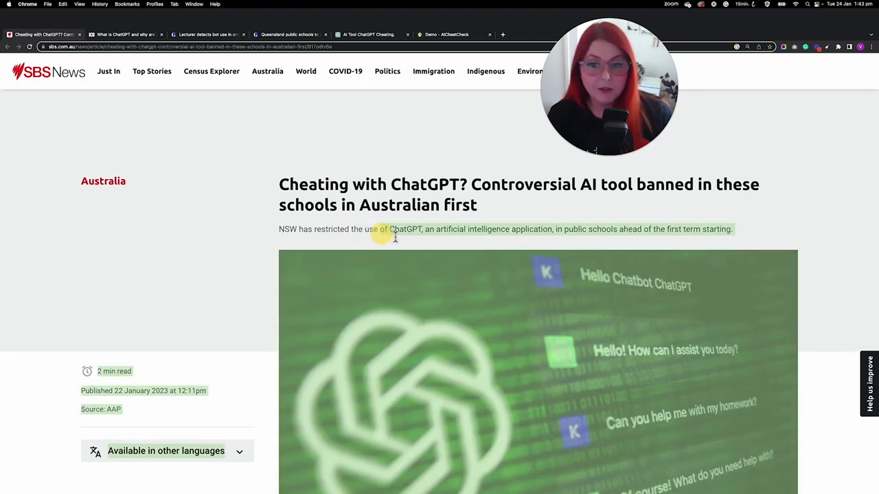
left_click(398, 230)
scroll(580, 218, "up", 1)
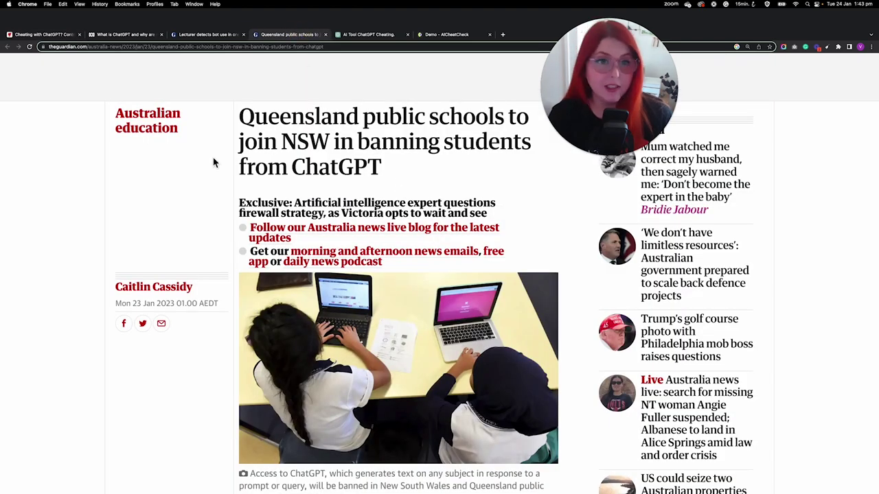
Step: Read the Guardian article on a lecturer detecting bot use, then the ABC News piece
left_click(196, 35)
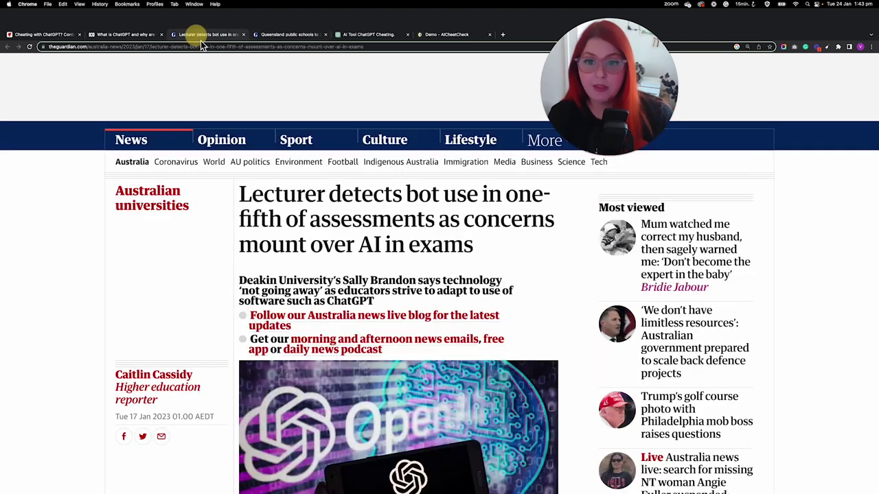
scroll(434, 388, "down", 1)
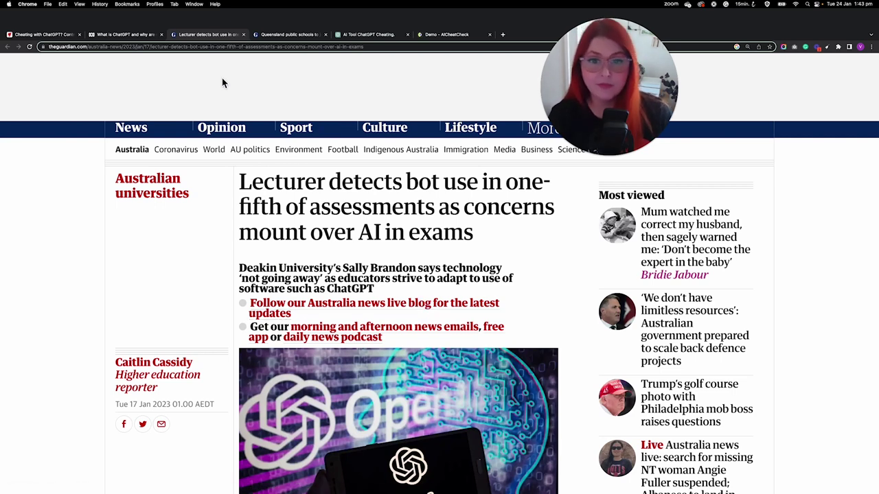
left_click(138, 35)
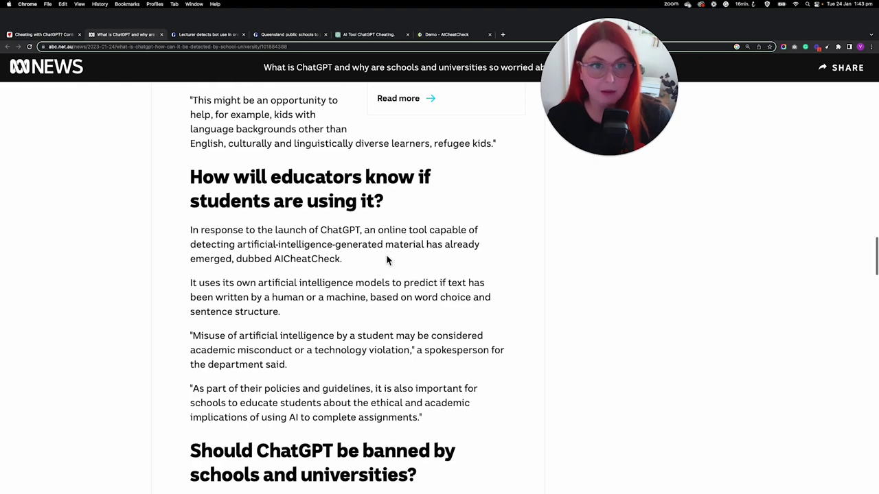
scroll(388, 260, "up", 5)
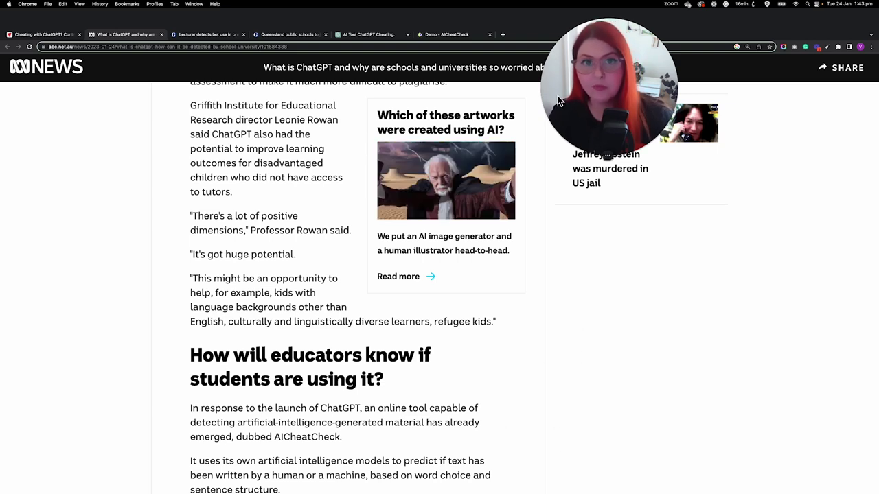
Step: Select the full ChatGPT summary of the cheating articles, then bring up AICheatCheck's demo
left_click(370, 35)
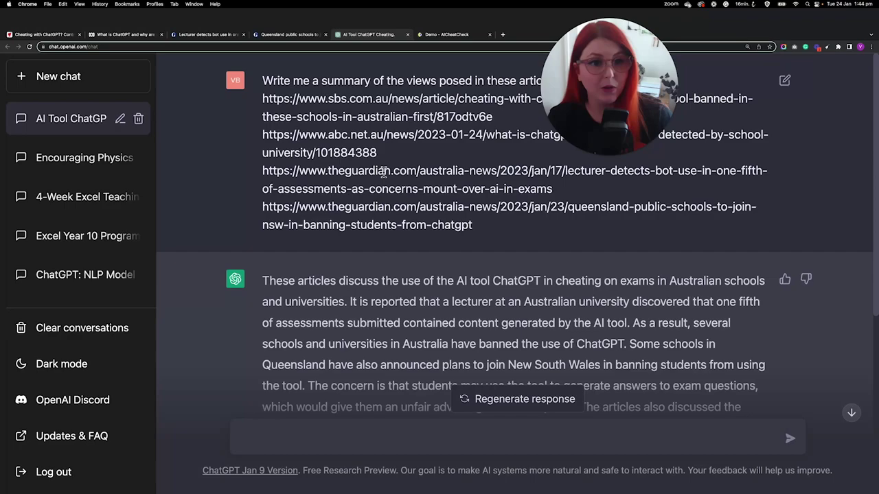
scroll(371, 377, "down", 2)
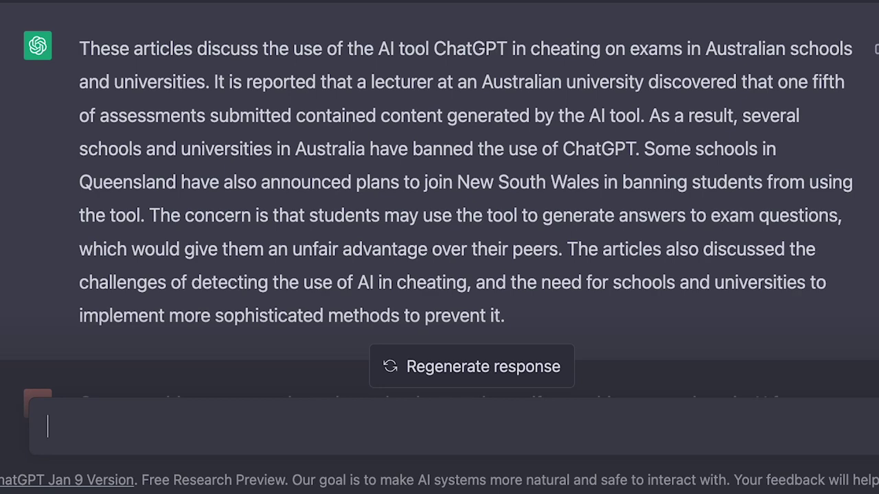
left_click_drag(79, 48, 522, 264)
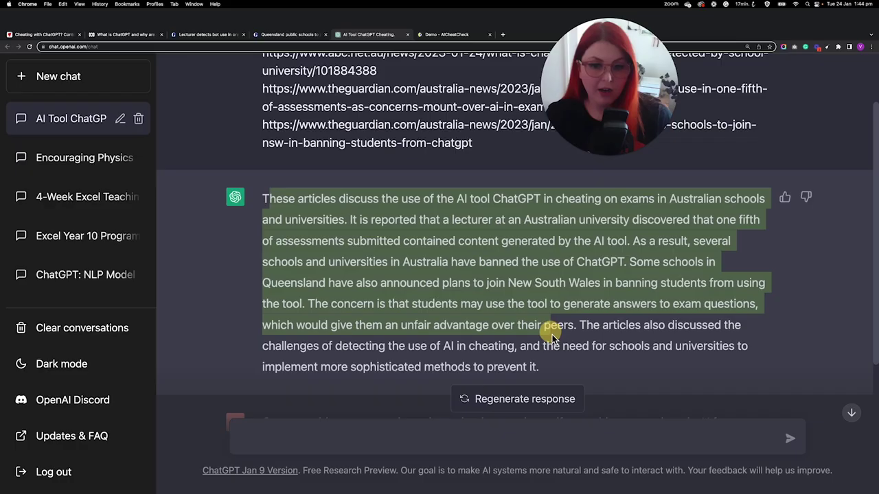
left_click_drag(527, 316, 412, 307)
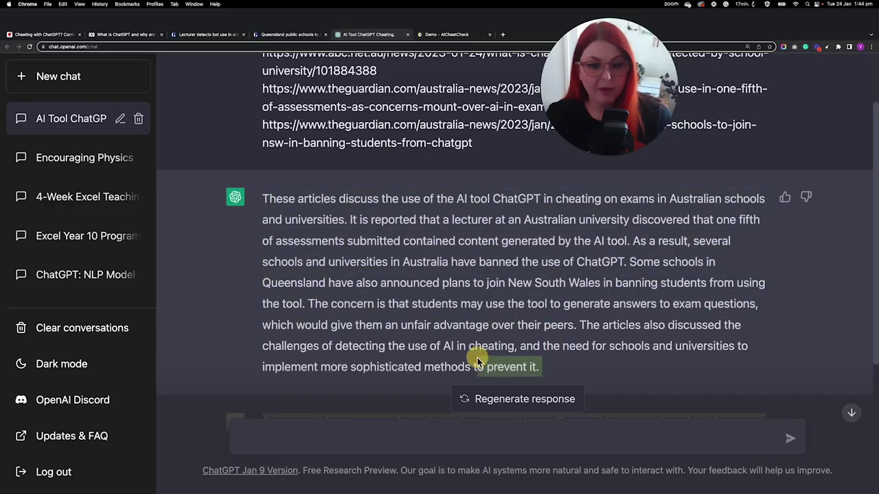
left_click_drag(478, 362, 255, 196)
key("super+c")
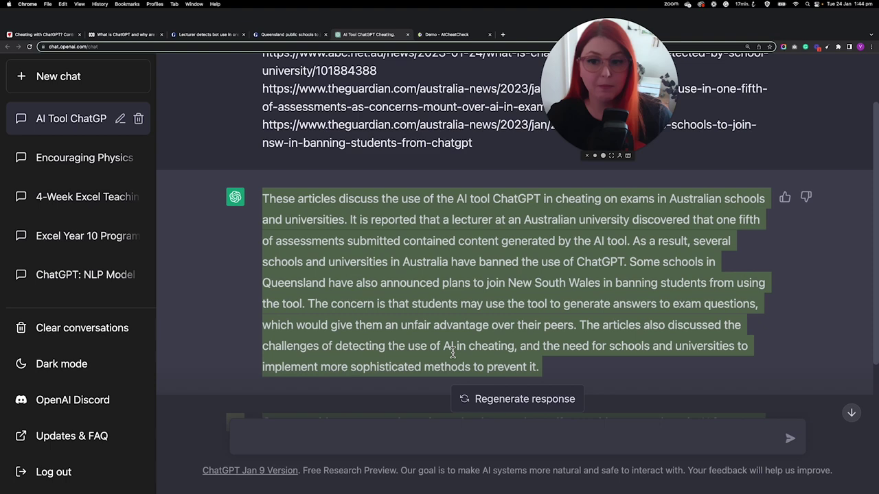
left_click(449, 34)
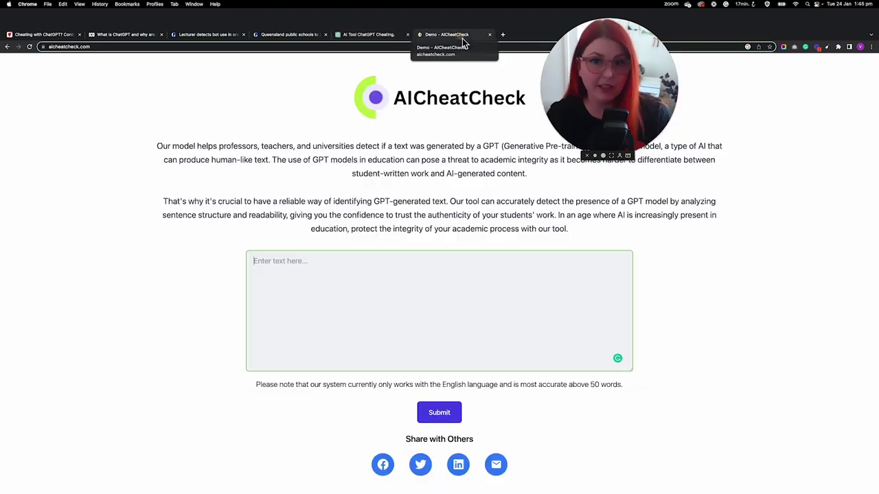
Step: Paste the summary into AICheatCheck, submit it, and thumbs-up the 100% AI-written verdict
left_click(382, 288)
key("super+v")
left_click(442, 415)
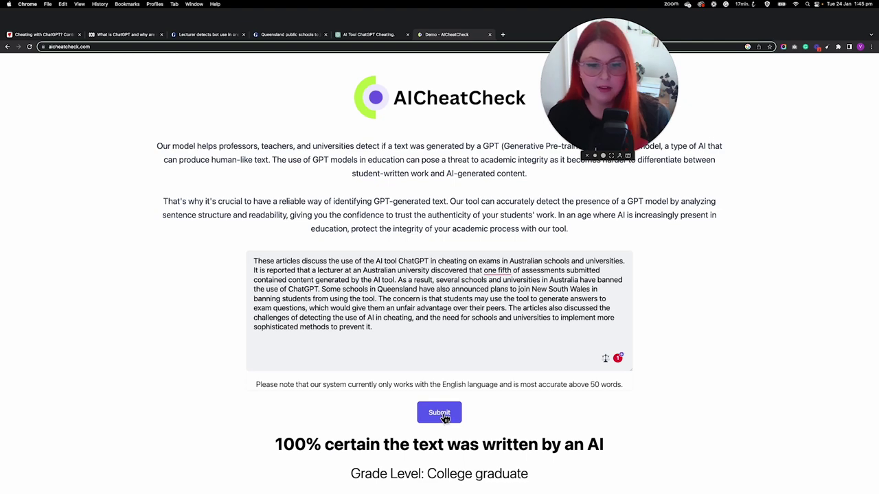
scroll(443, 416, "down", 5)
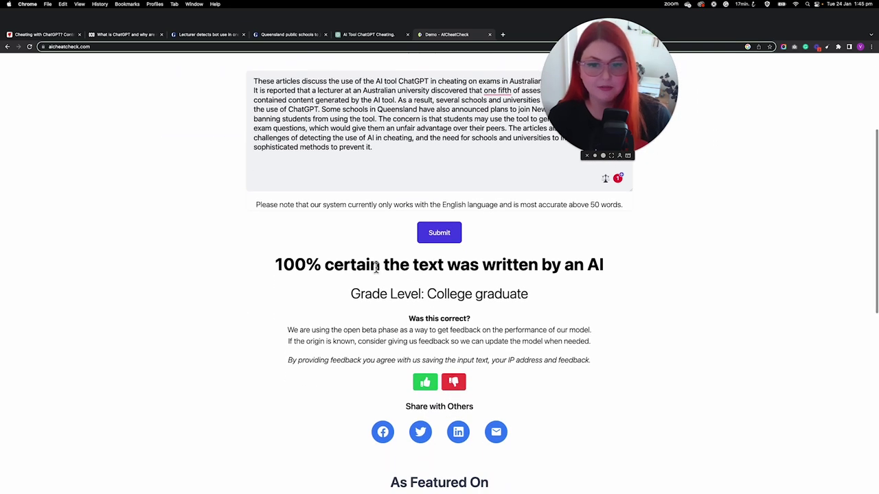
scroll(379, 302, "down", 1)
left_click(425, 368)
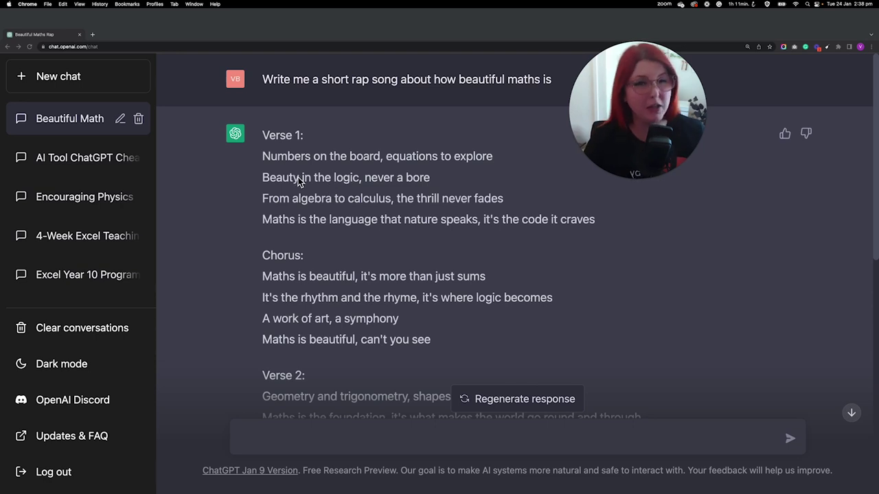
scroll(591, 264, "down", 3)
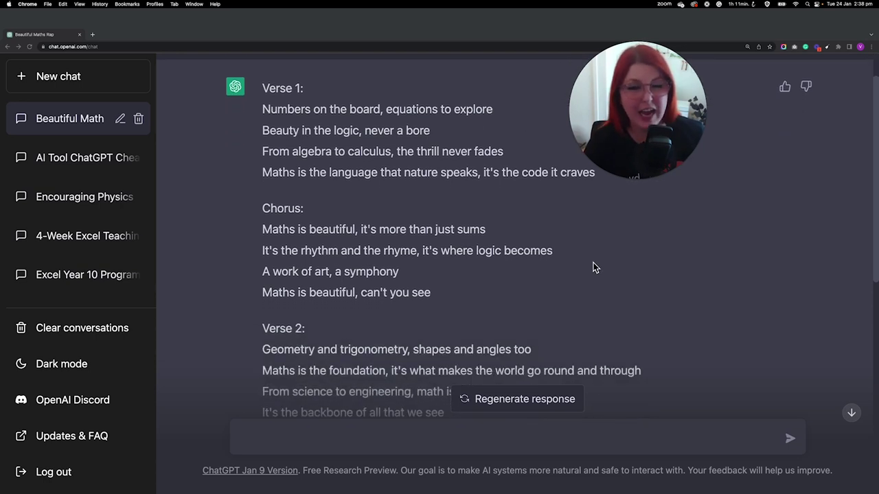